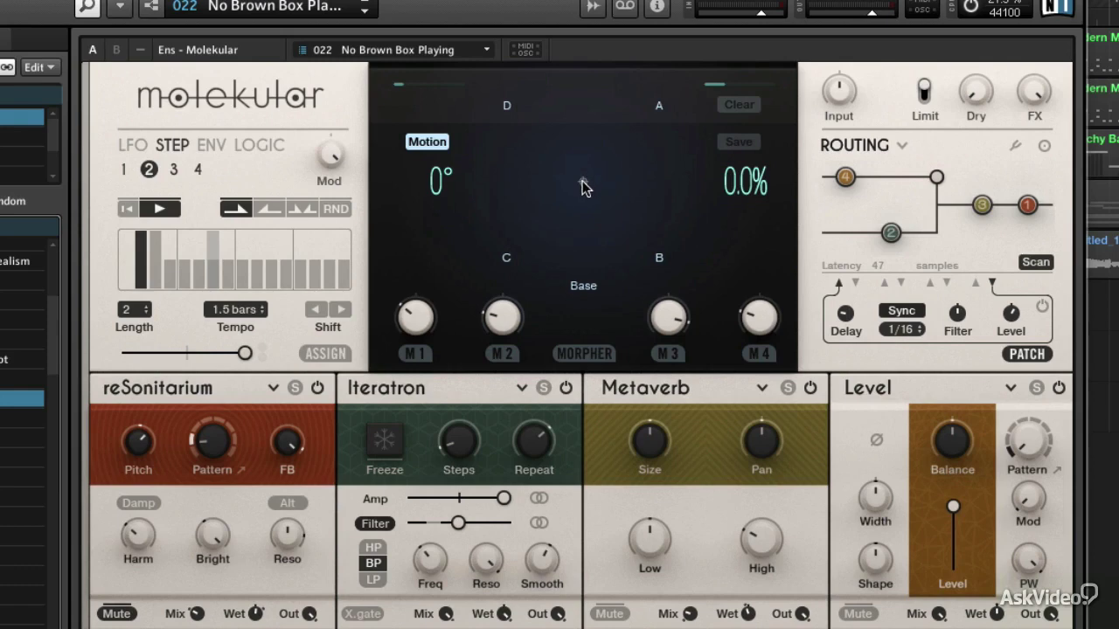
Drag the morph point toward slot C, then switch Motion off so it returns to 0° and 0.0%.
{"action": "left_click", "coordinate": [584, 186]}
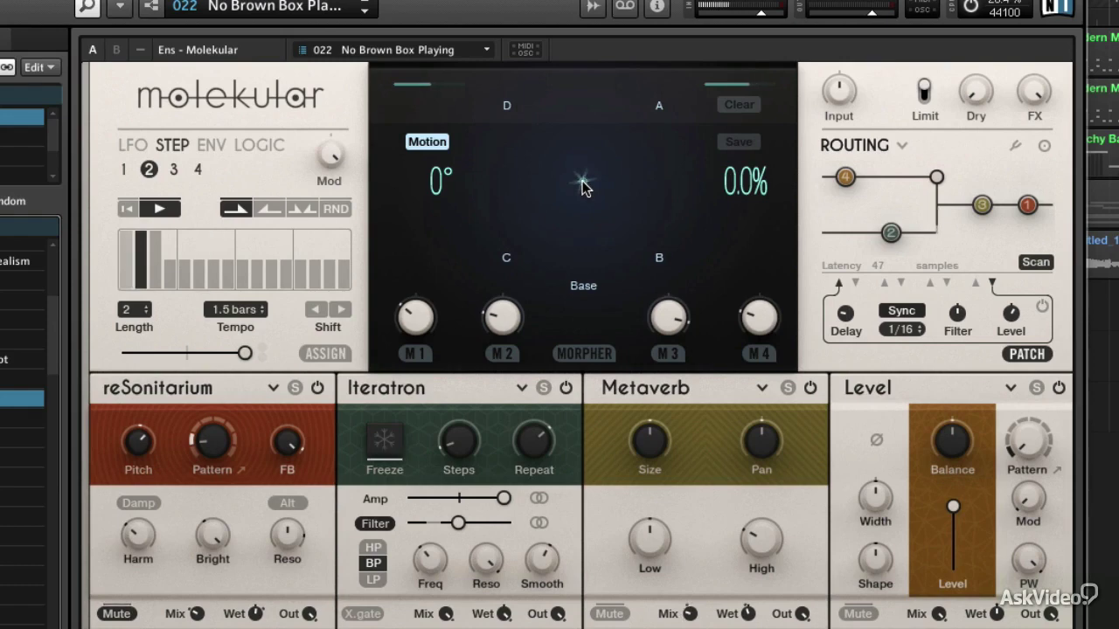
{"action": "left_click_drag", "start_coordinate": [585, 186], "coordinate": [508, 233]}
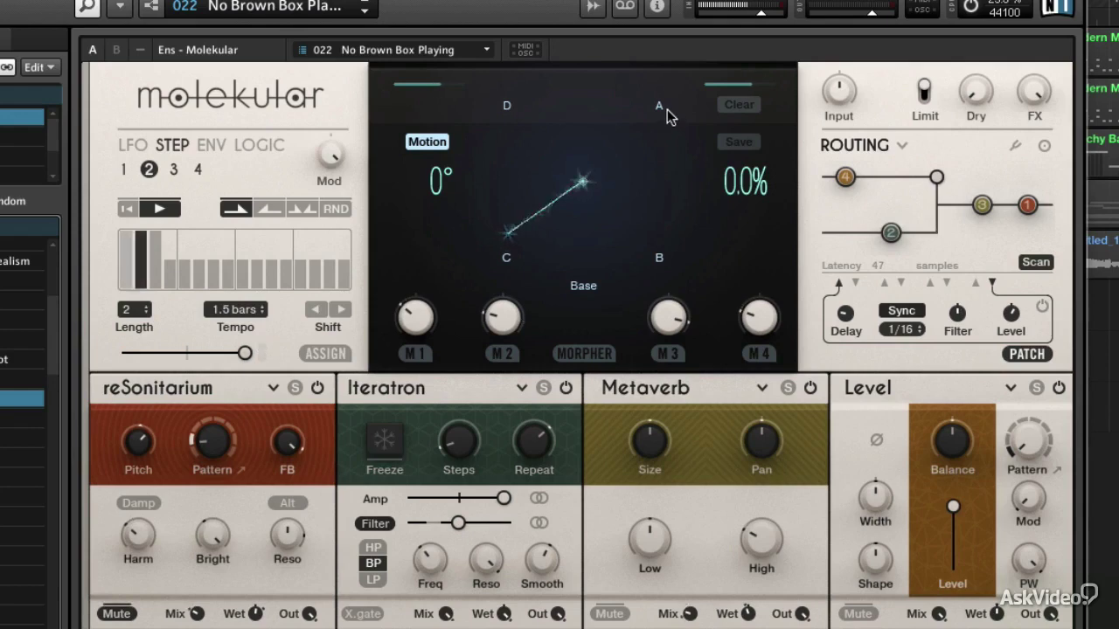
{"action": "left_click", "coordinate": [433, 143]}
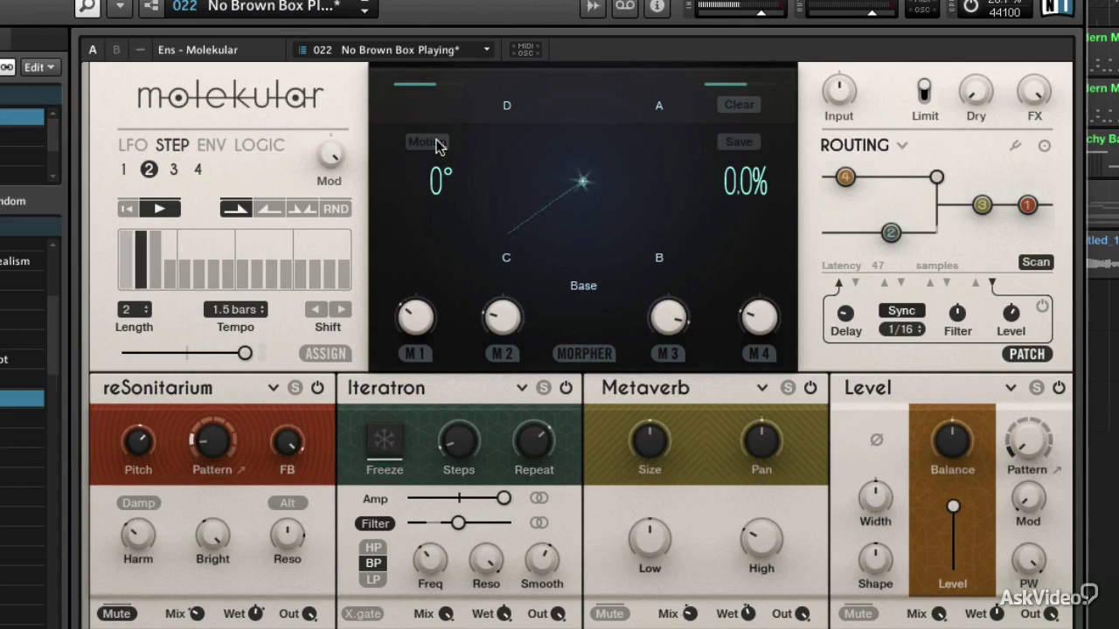
Glide the morph point to slots A, B, C and D, then back near centre at 104° and 3.5%.
{"action": "left_click", "coordinate": [658, 106]}
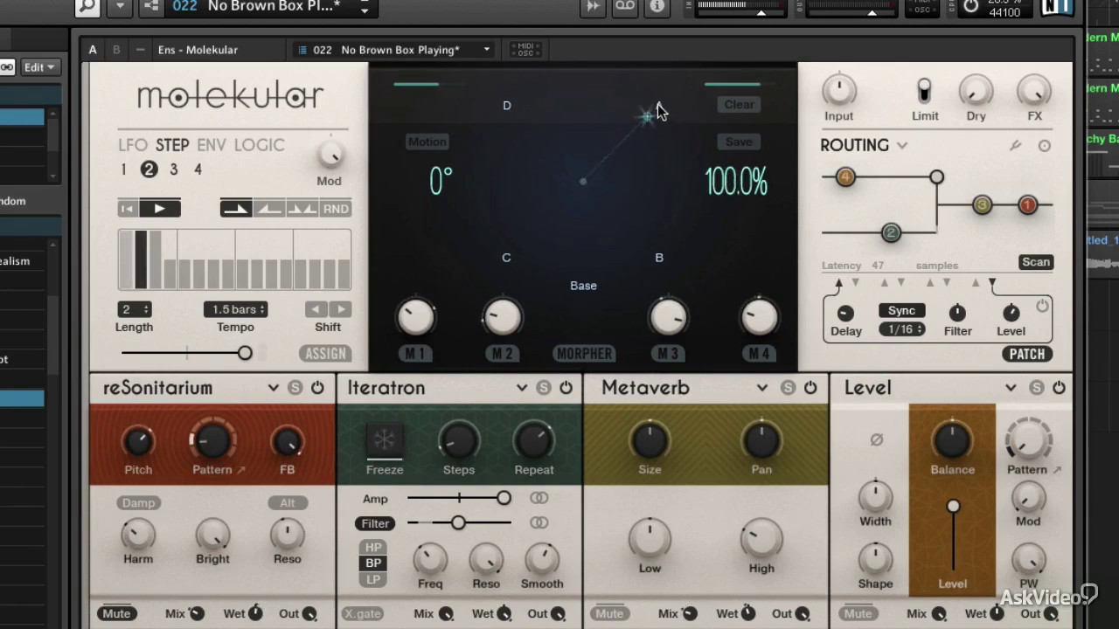
{"action": "left_click", "coordinate": [660, 262]}
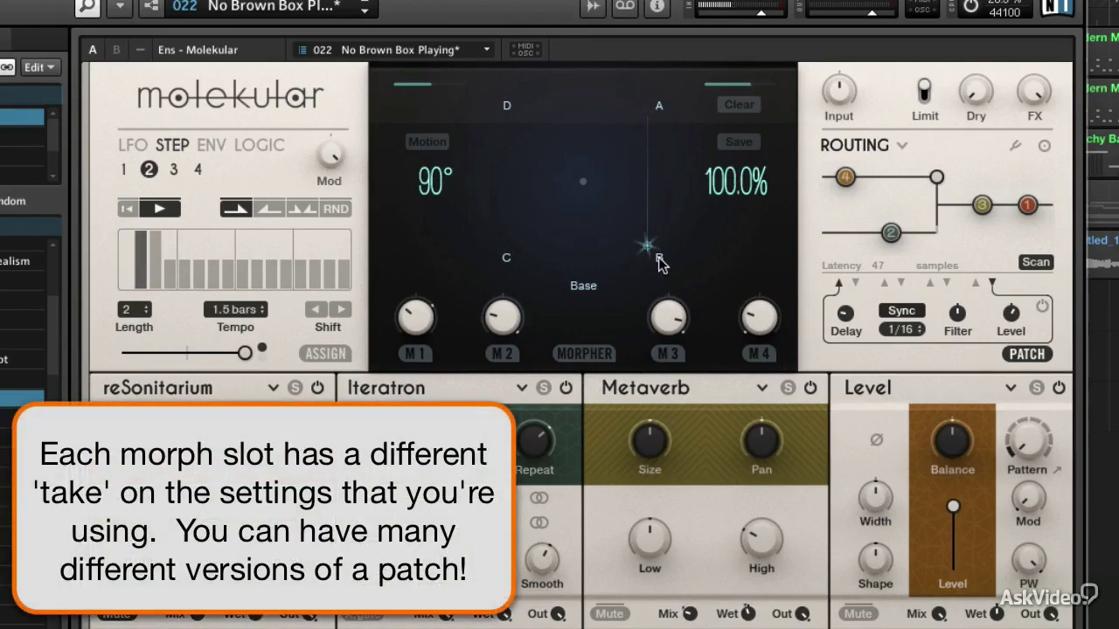
{"action": "left_click", "coordinate": [506, 261]}
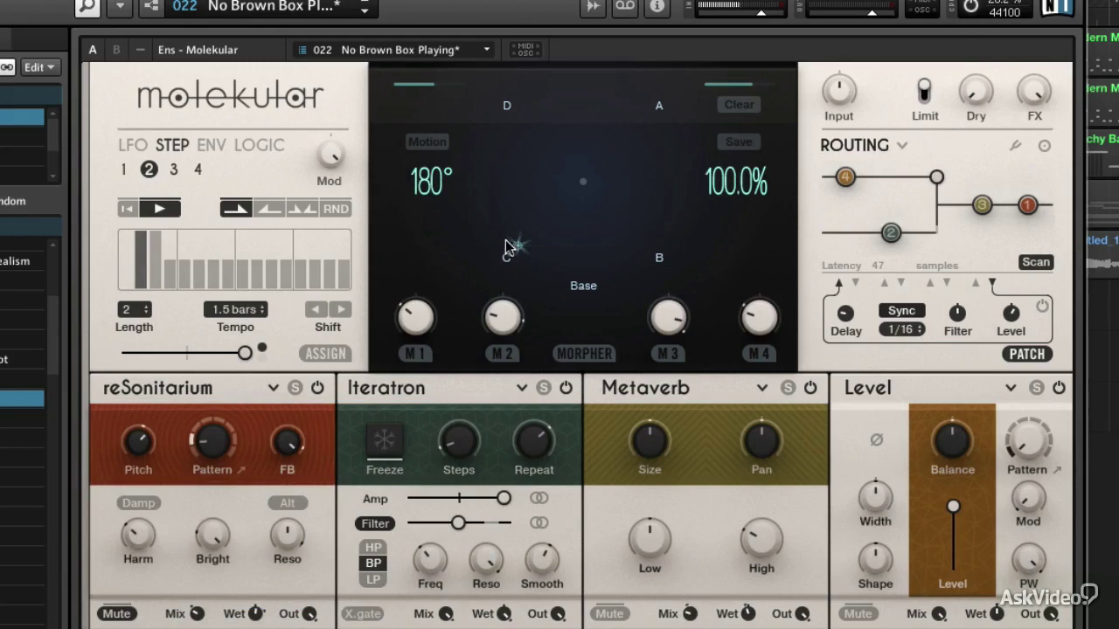
{"action": "left_click", "coordinate": [507, 107]}
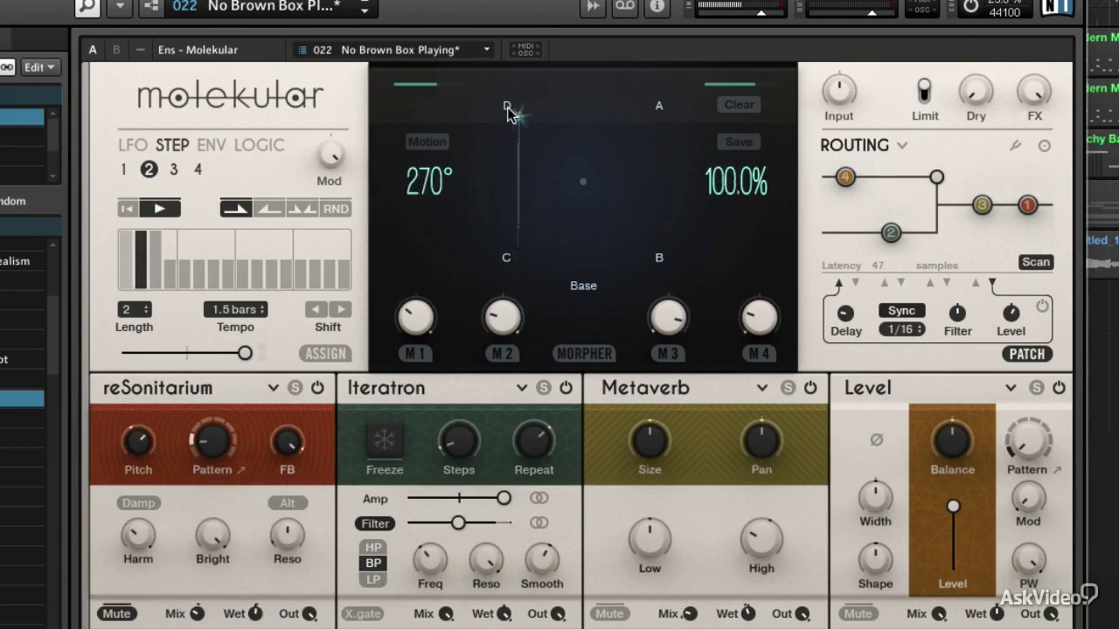
{"action": "left_click", "coordinate": [583, 183]}
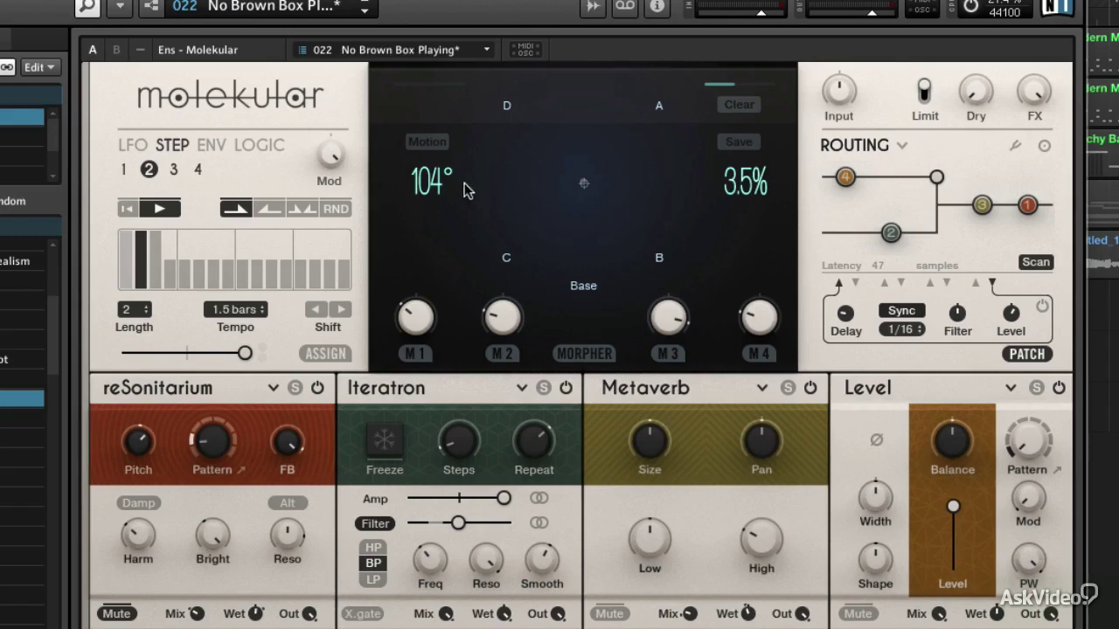
Drag the angle and radius readouts until the morph reads 166° and 70.0%.
{"action": "left_click_drag", "start_coordinate": [434, 195], "coordinate": [465, 206]}
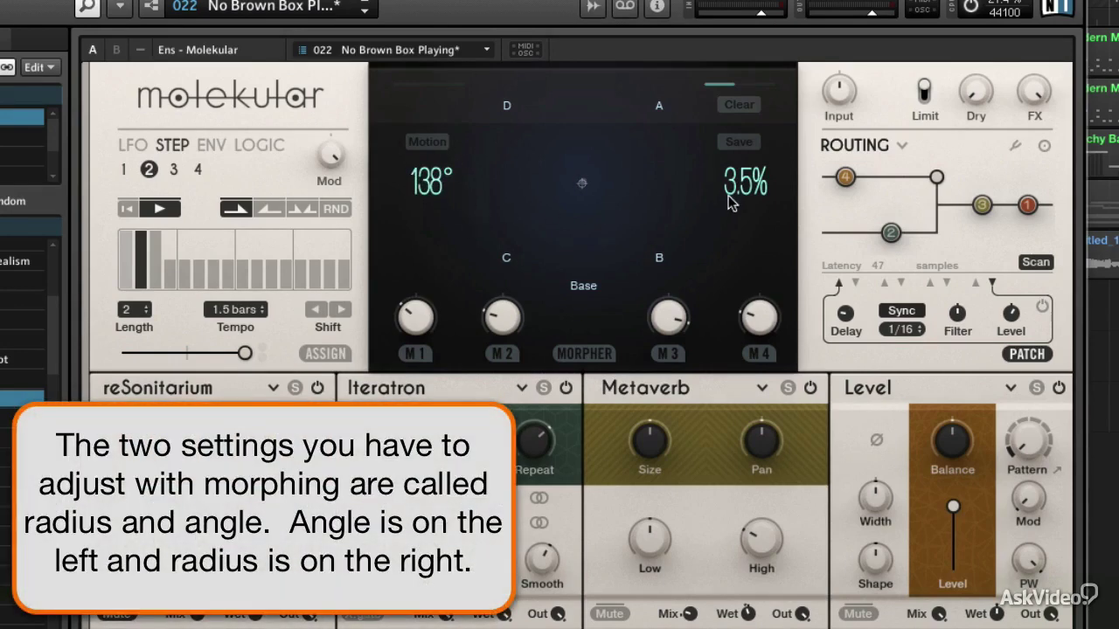
{"action": "left_click_drag", "start_coordinate": [745, 194], "coordinate": [753, 92]}
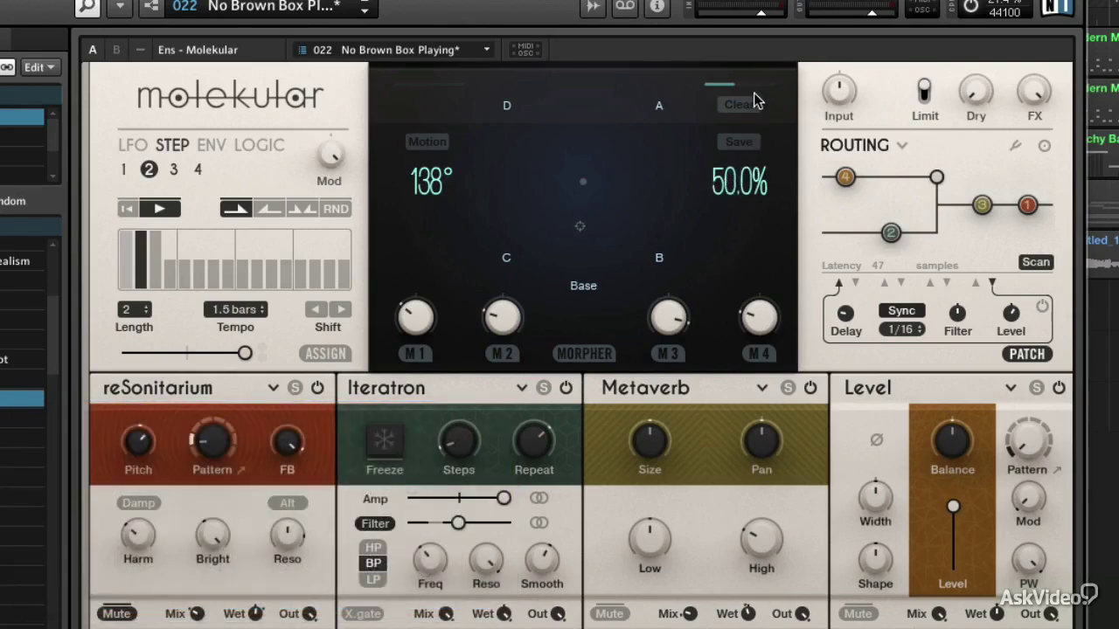
{"action": "left_click_drag", "start_coordinate": [430, 192], "coordinate": [433, 140]}
{"action": "left_click_drag", "start_coordinate": [434, 199], "coordinate": [471, 336]}
{"action": "left_click_drag", "start_coordinate": [717, 202], "coordinate": [725, 143]}
{"action": "left_click_drag", "start_coordinate": [437, 181], "coordinate": [423, 55]}
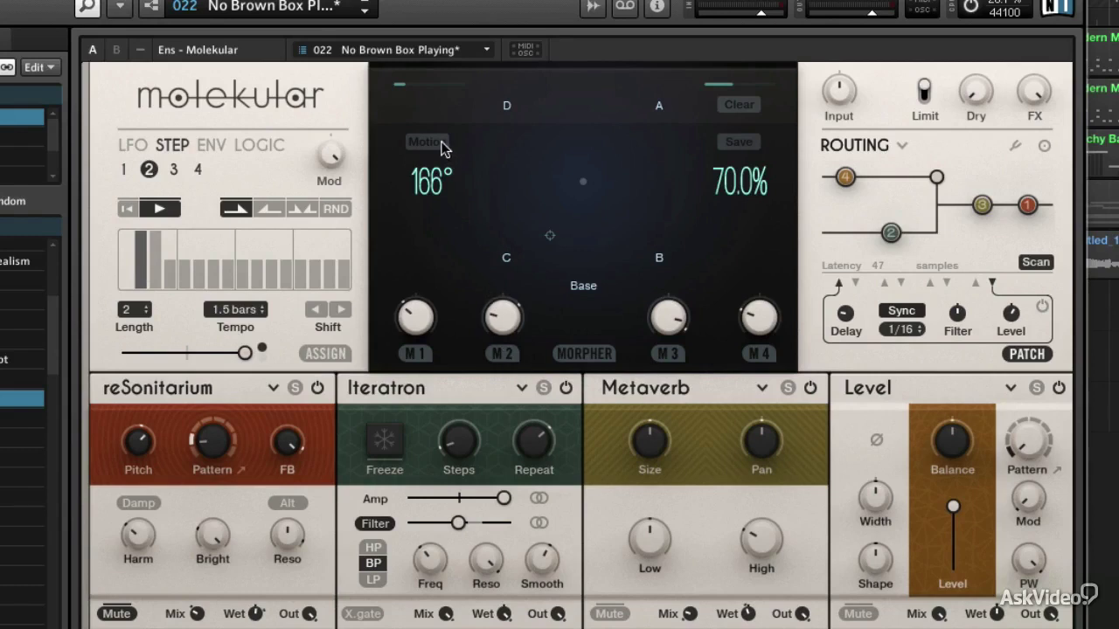
Show the LFO source, turn morph motion on, view LOGIC, and enter modulation assignment mode.
{"action": "left_click", "coordinate": [135, 150]}
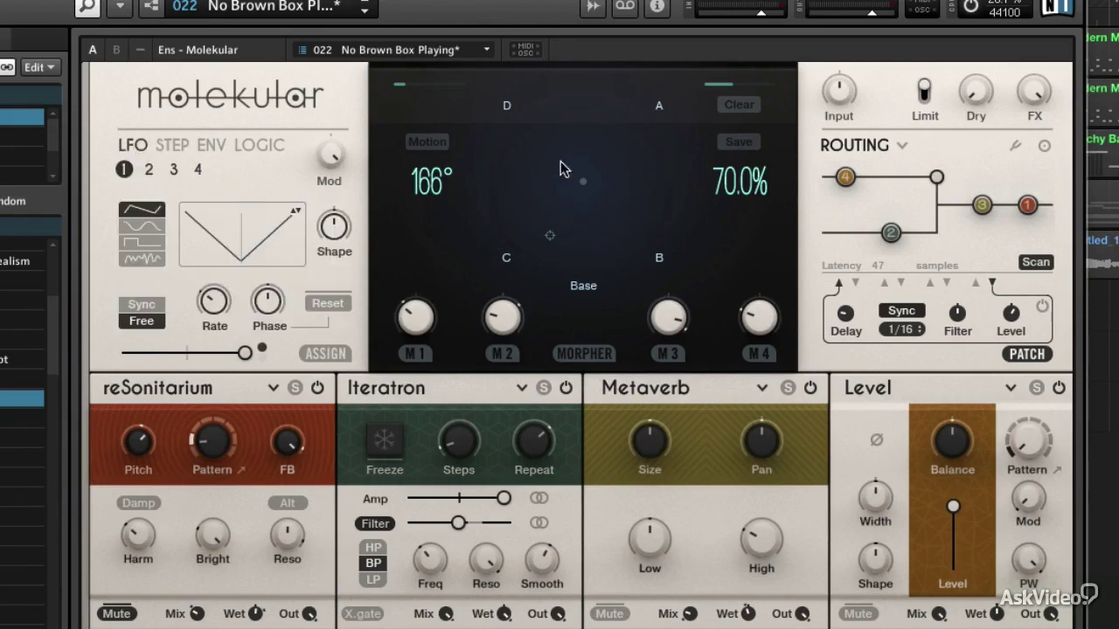
{"action": "left_click", "coordinate": [426, 142]}
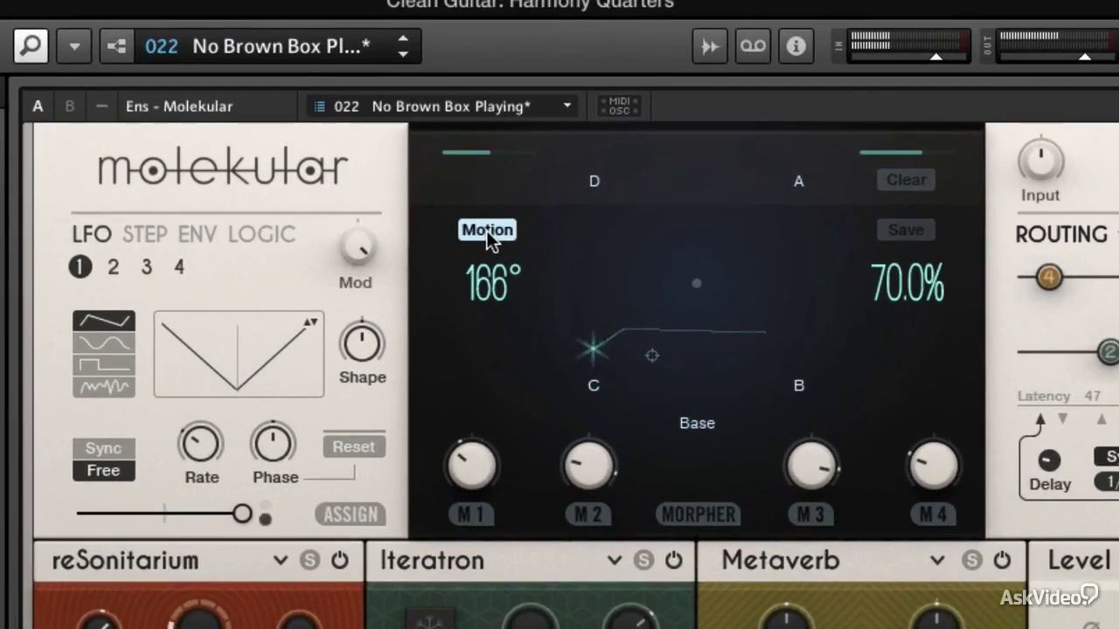
{"action": "left_click", "coordinate": [276, 230]}
{"action": "left_click", "coordinate": [352, 514]}
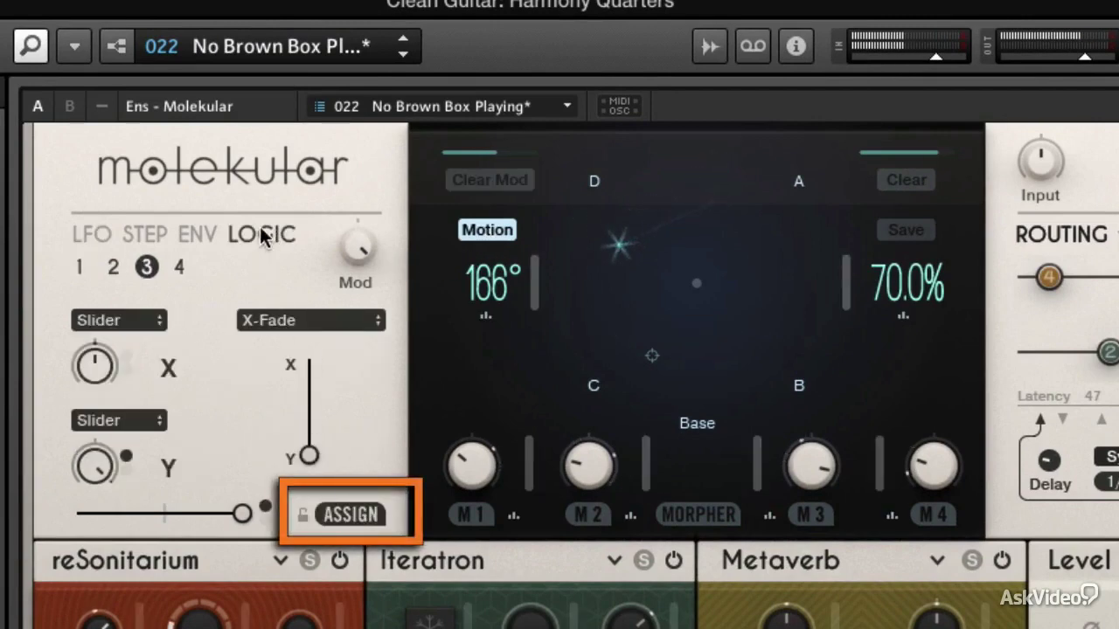
Browse the envelope modulation slots, ending back on envelope 1.
{"action": "left_click", "coordinate": [205, 229]}
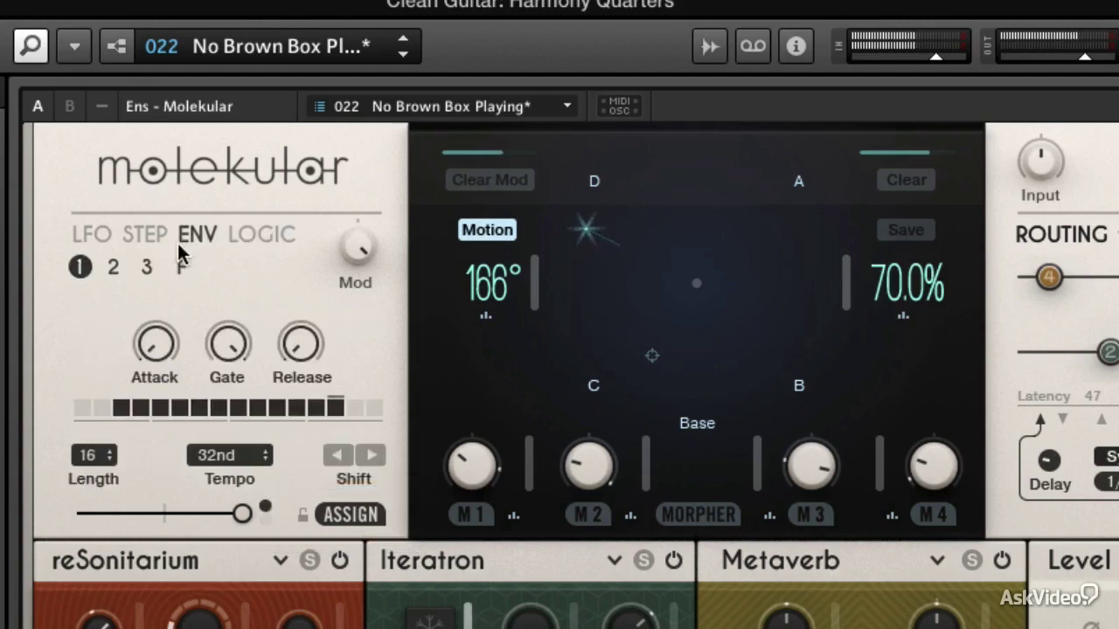
{"action": "left_click", "coordinate": [145, 267]}
{"action": "left_click", "coordinate": [113, 267]}
{"action": "left_click", "coordinate": [80, 266]}
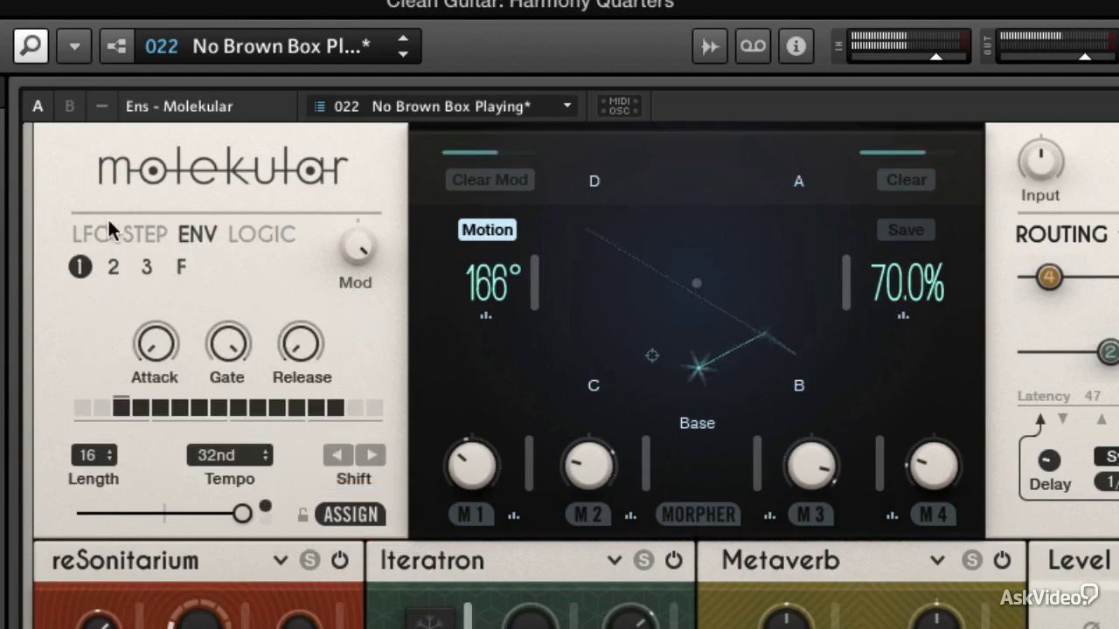
Audition step sequences 1–4, keep sequence 1's rising ramp, then clear the LFO modulation assignment.
{"action": "left_click", "coordinate": [138, 229]}
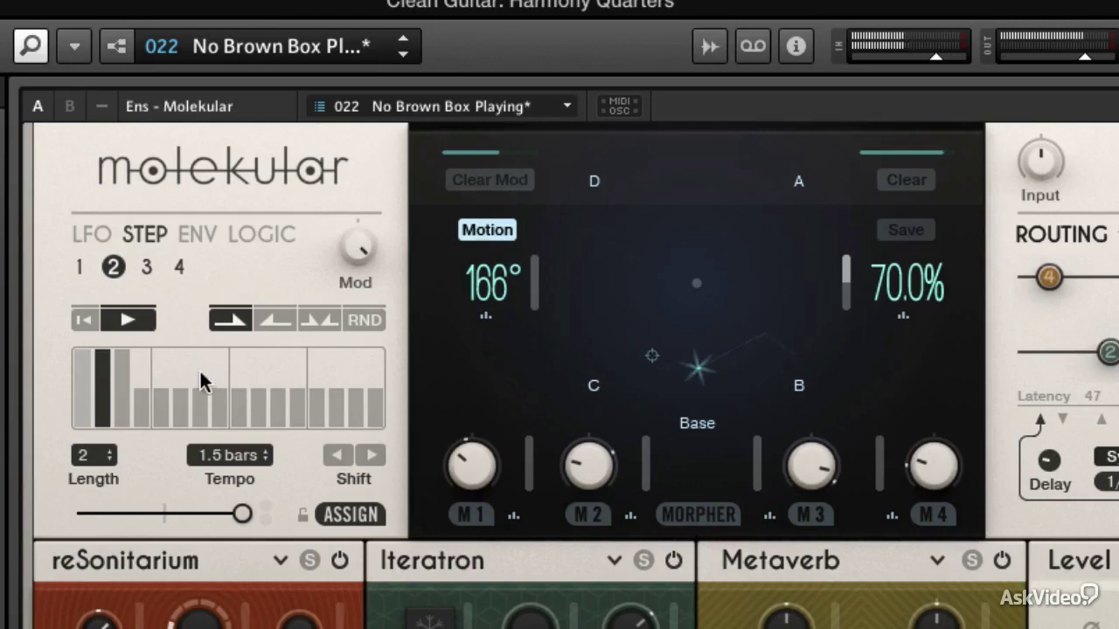
{"action": "left_click", "coordinate": [80, 266]}
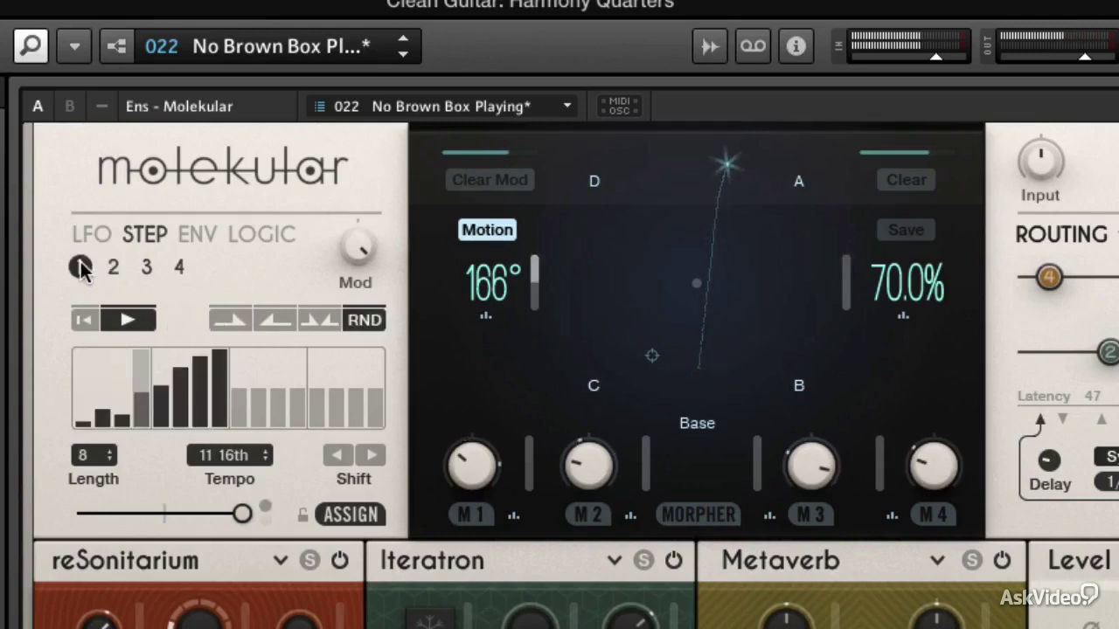
{"action": "left_click", "coordinate": [146, 268]}
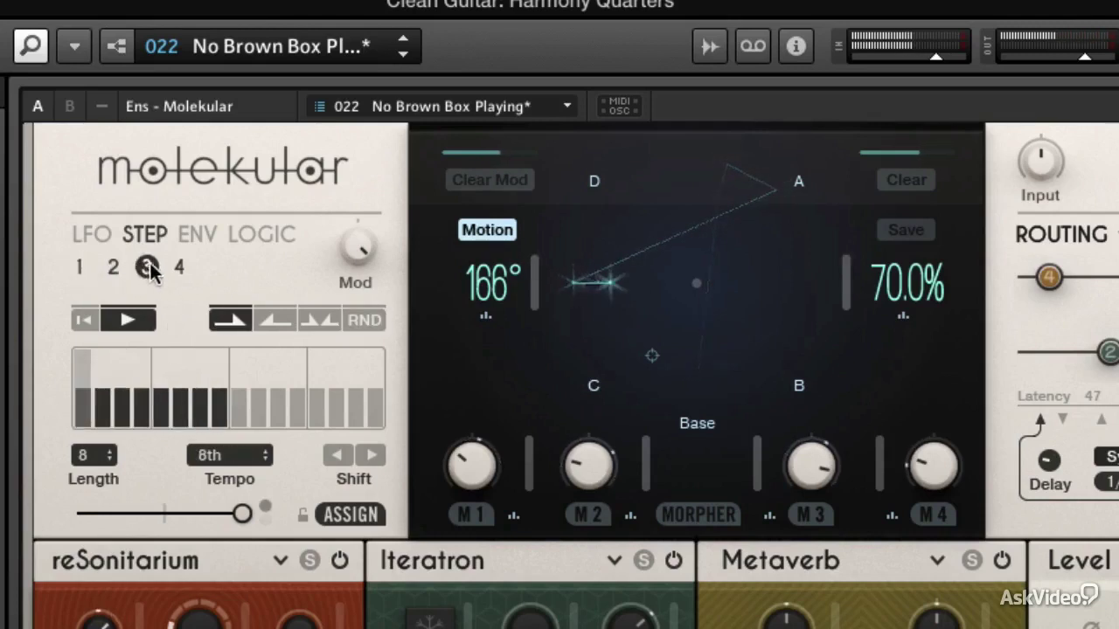
{"action": "left_click", "coordinate": [179, 268]}
{"action": "left_click", "coordinate": [113, 266]}
{"action": "left_click", "coordinate": [79, 268]}
{"action": "left_click", "coordinate": [113, 266]}
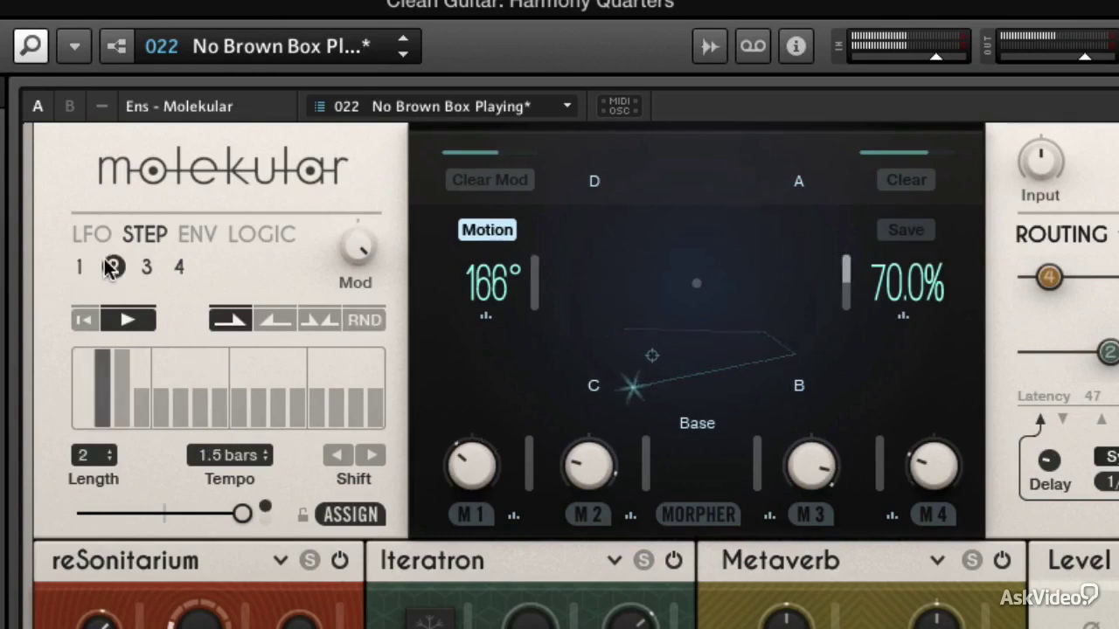
{"action": "left_click", "coordinate": [79, 266]}
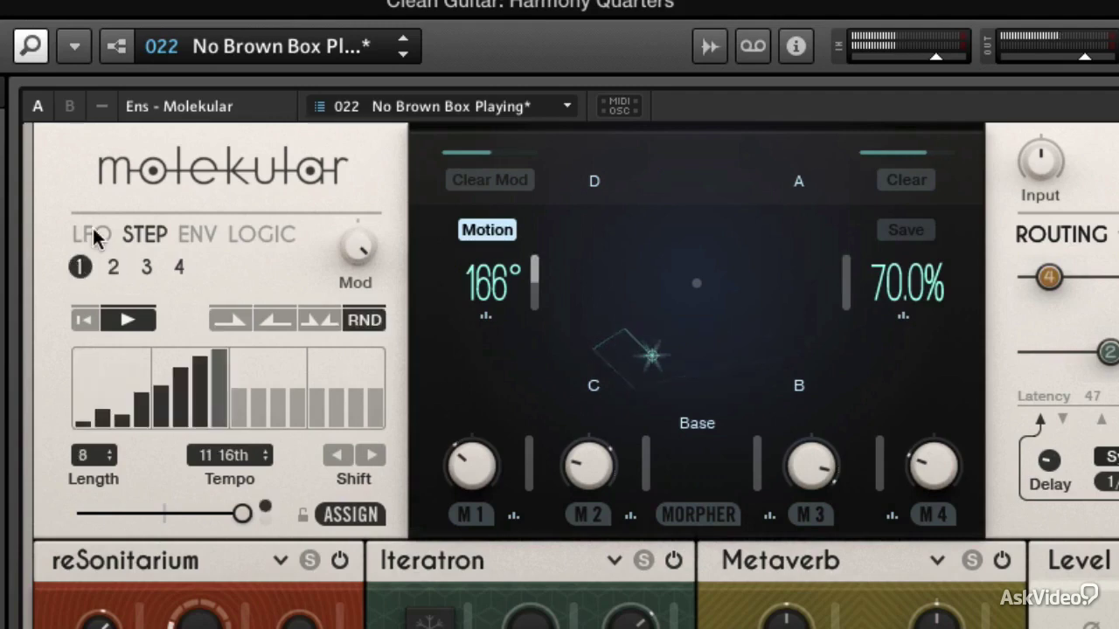
{"action": "left_click", "coordinate": [91, 234]}
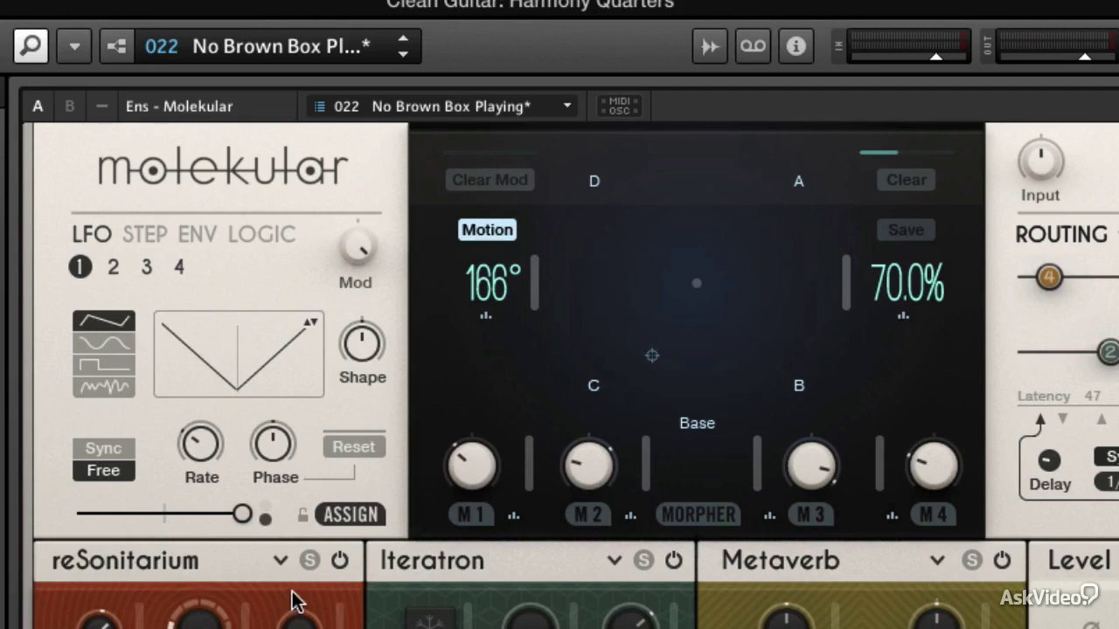
{"action": "left_click", "coordinate": [347, 514]}
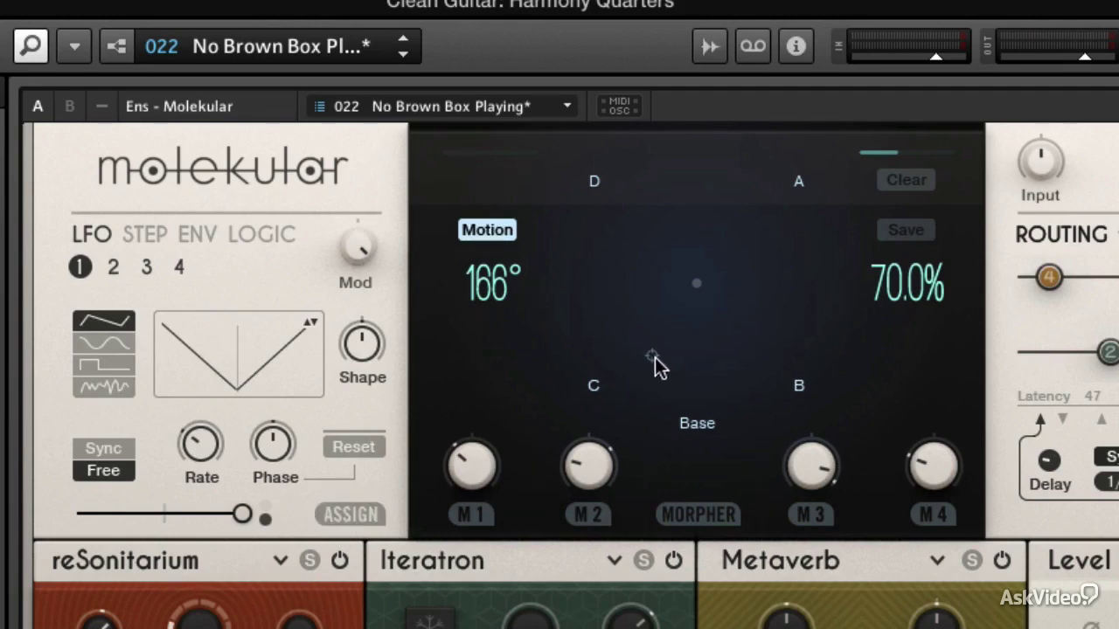
Stop Motion, place the morph point near centre at 213° and 3.0%, and arm slot saving.
{"action": "left_click", "coordinate": [502, 227]}
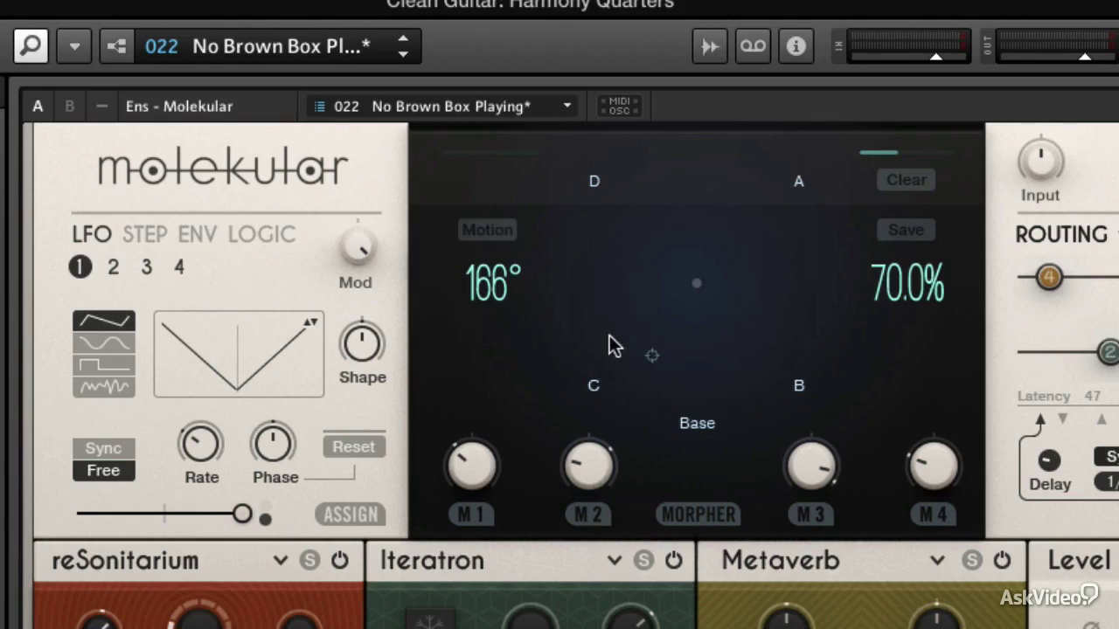
{"action": "left_click", "coordinate": [699, 286]}
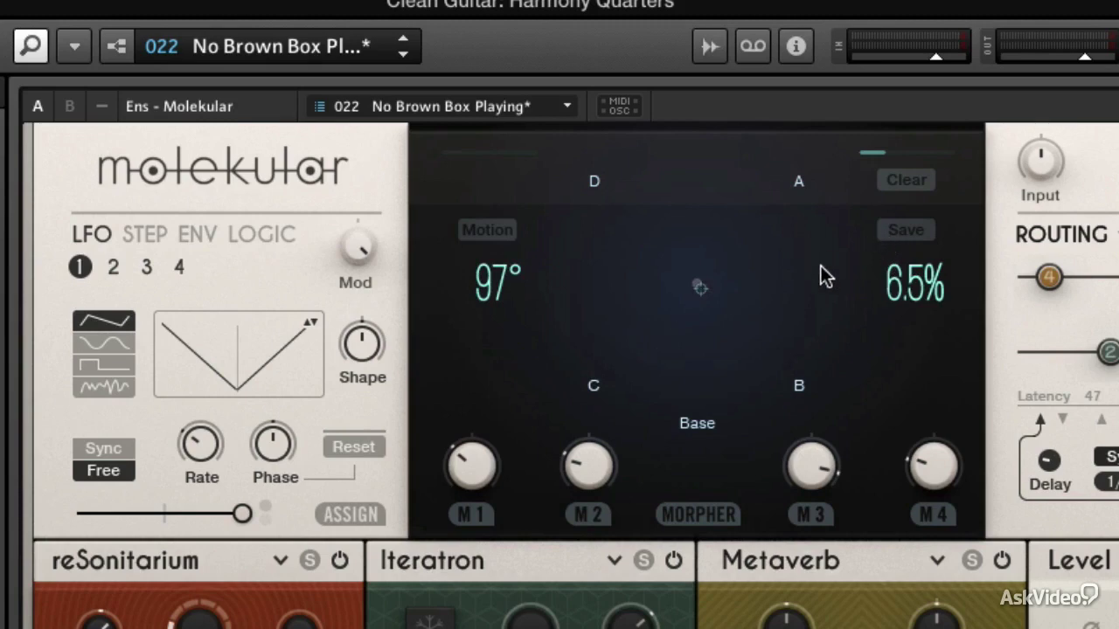
{"action": "left_click", "coordinate": [907, 179]}
{"action": "left_click", "coordinate": [910, 235]}
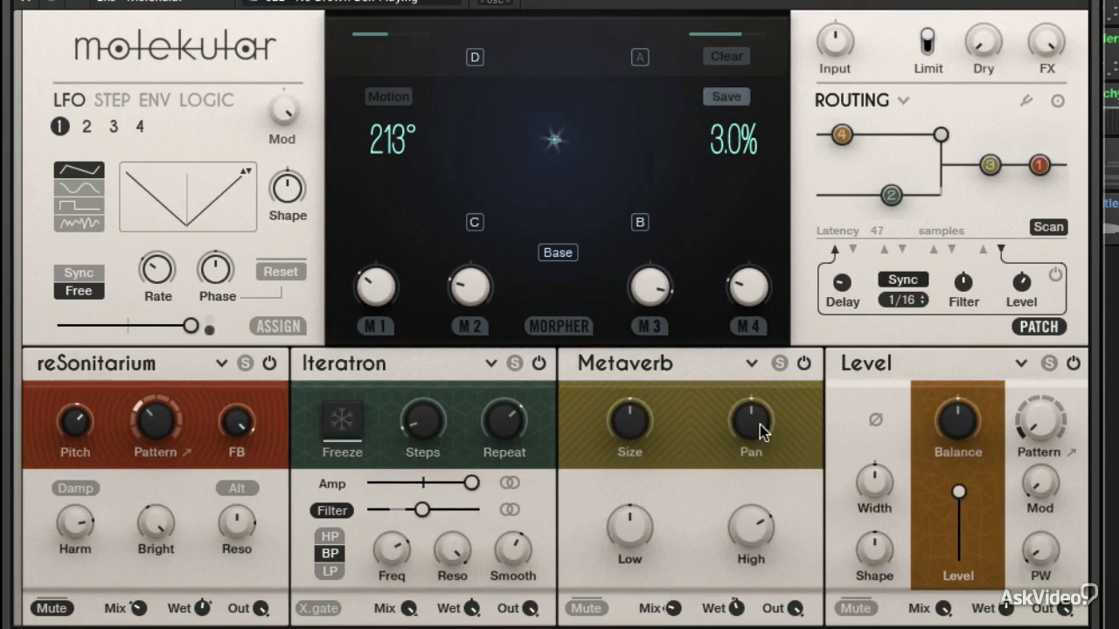
Increase the Metaverb Size, save the sound into slot A, then morph to C and back to A.
{"action": "left_click_drag", "start_coordinate": [641, 378], "coordinate": [643, 362]}
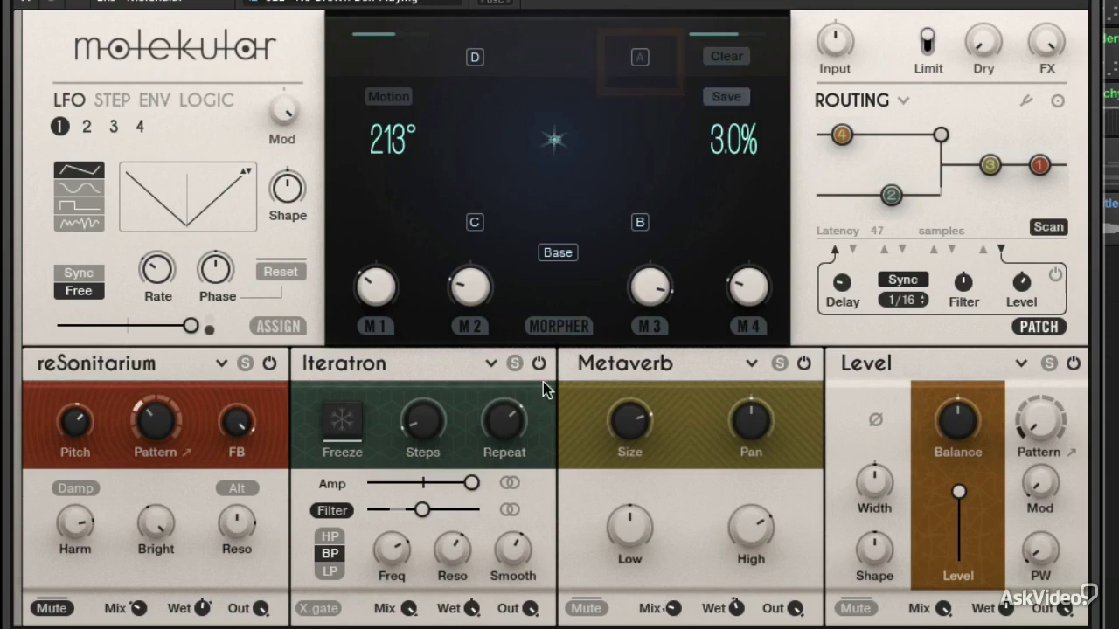
{"action": "left_click", "coordinate": [650, 60]}
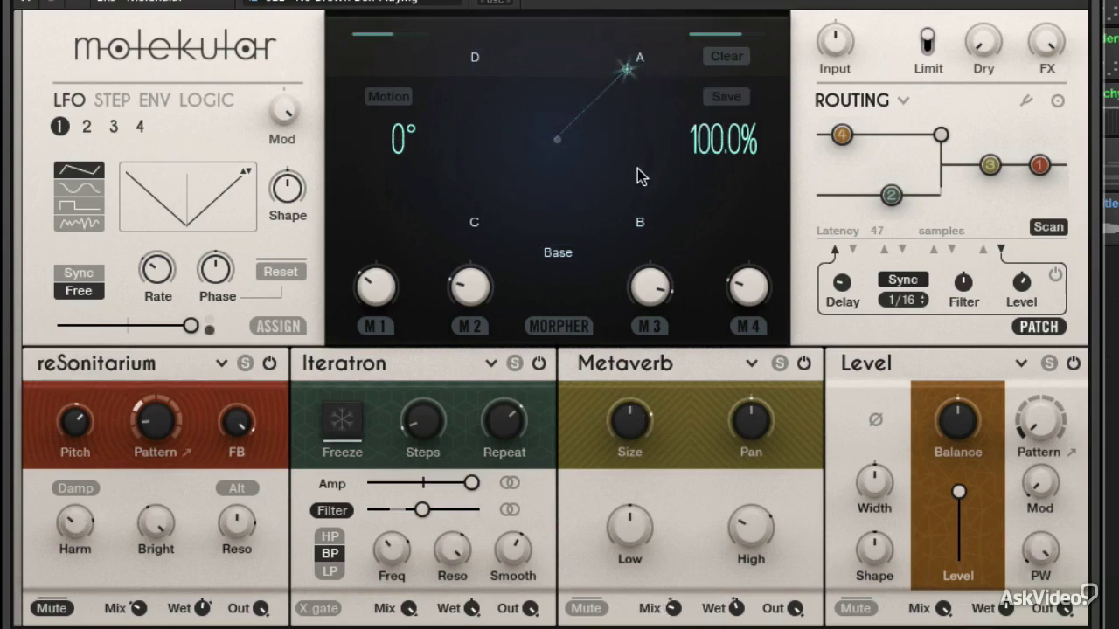
{"action": "left_click", "coordinate": [476, 224]}
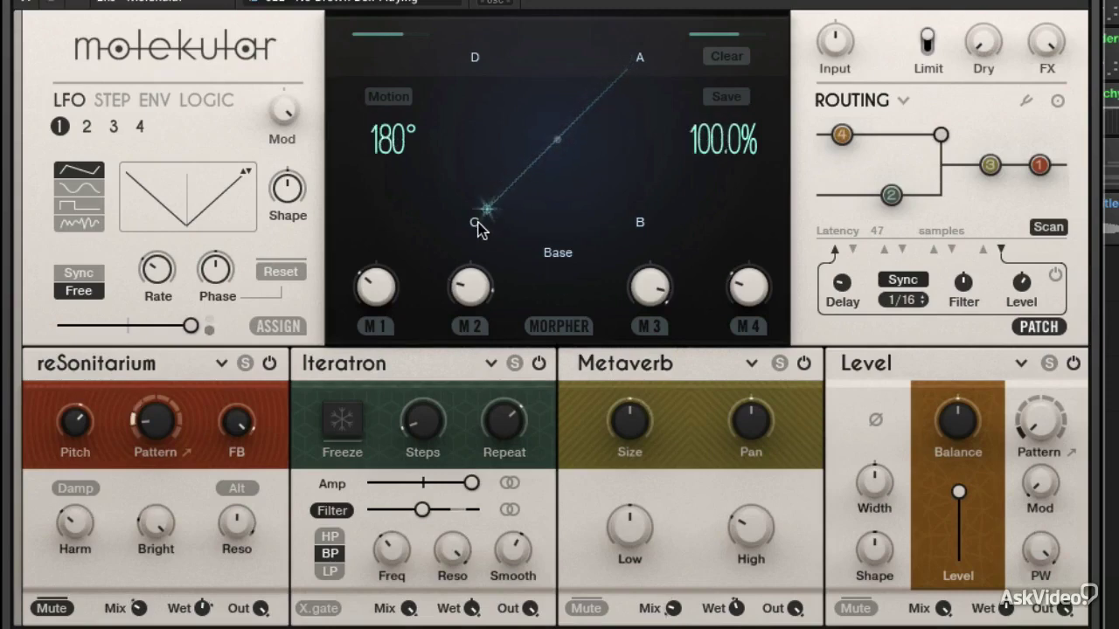
{"action": "left_click", "coordinate": [639, 55]}
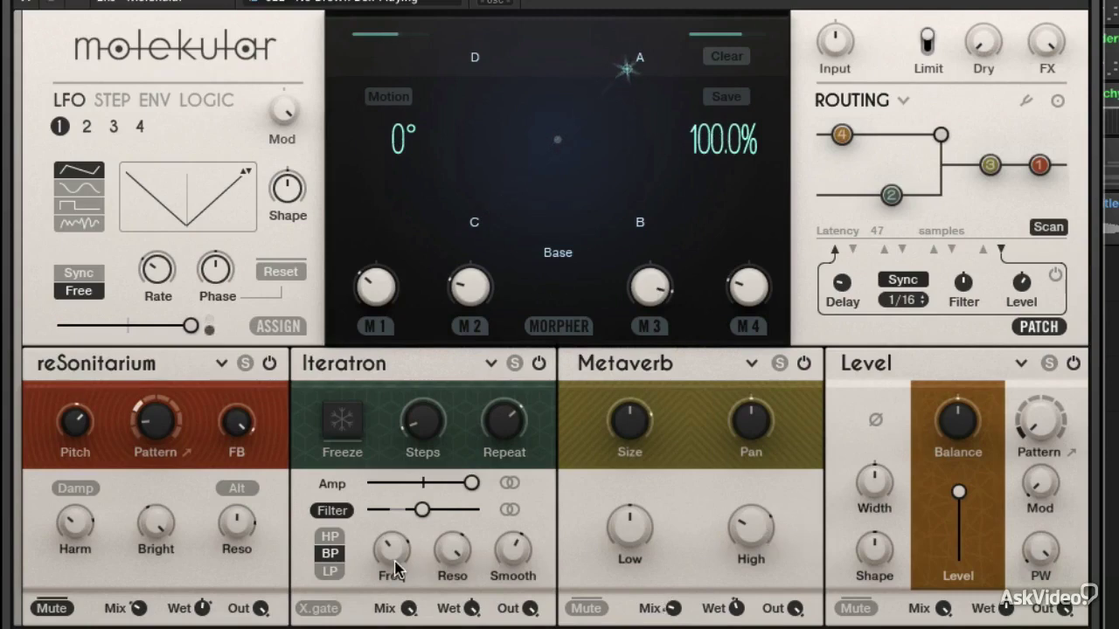
Morph to C then D, settle near centre at 14° and 3.5%, and re-enable Motion.
{"action": "left_click", "coordinate": [475, 222]}
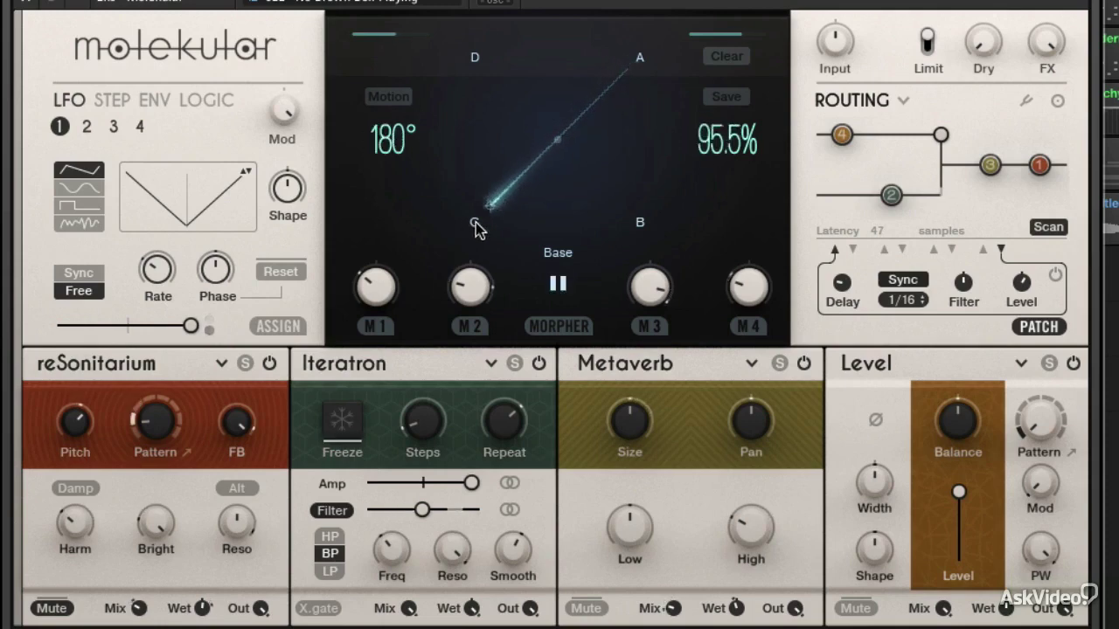
{"action": "left_click", "coordinate": [474, 59]}
{"action": "left_click", "coordinate": [559, 141]}
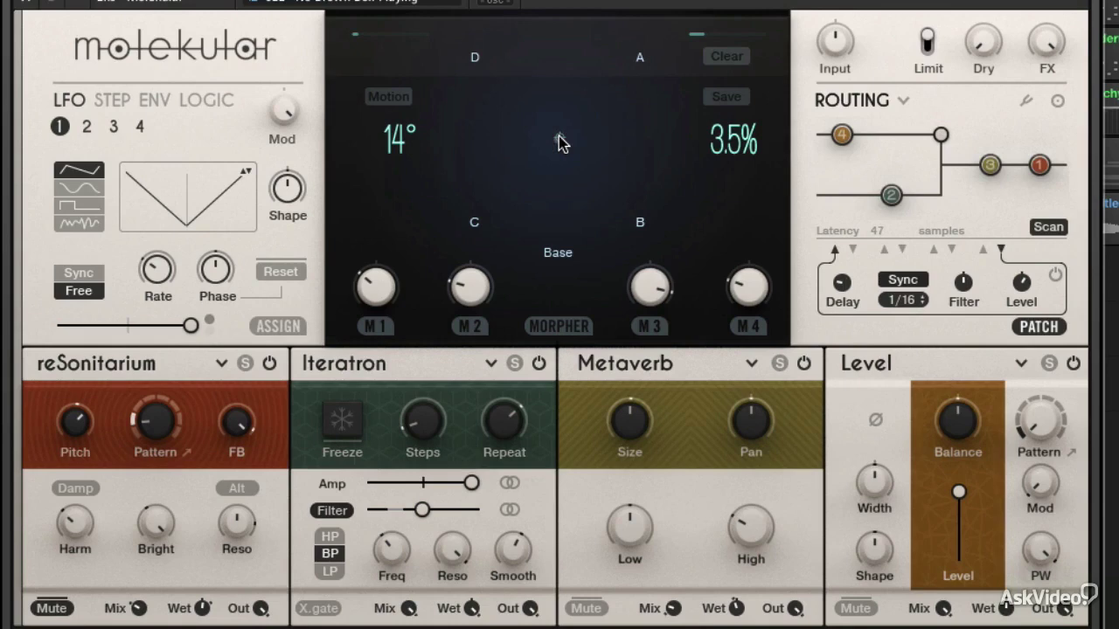
{"action": "left_click", "coordinate": [386, 96]}
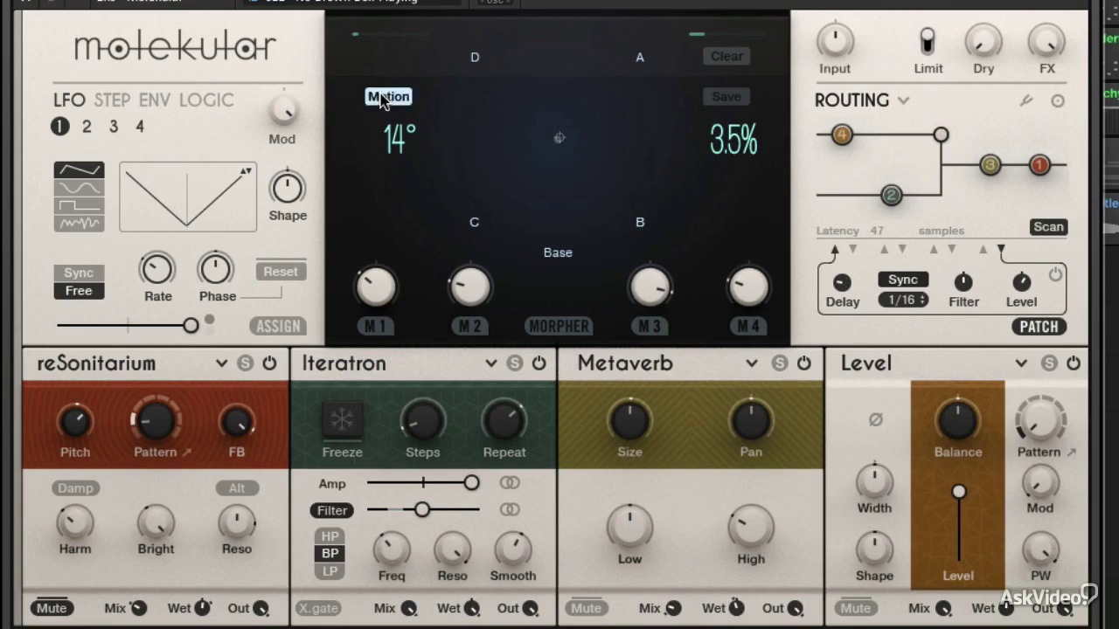